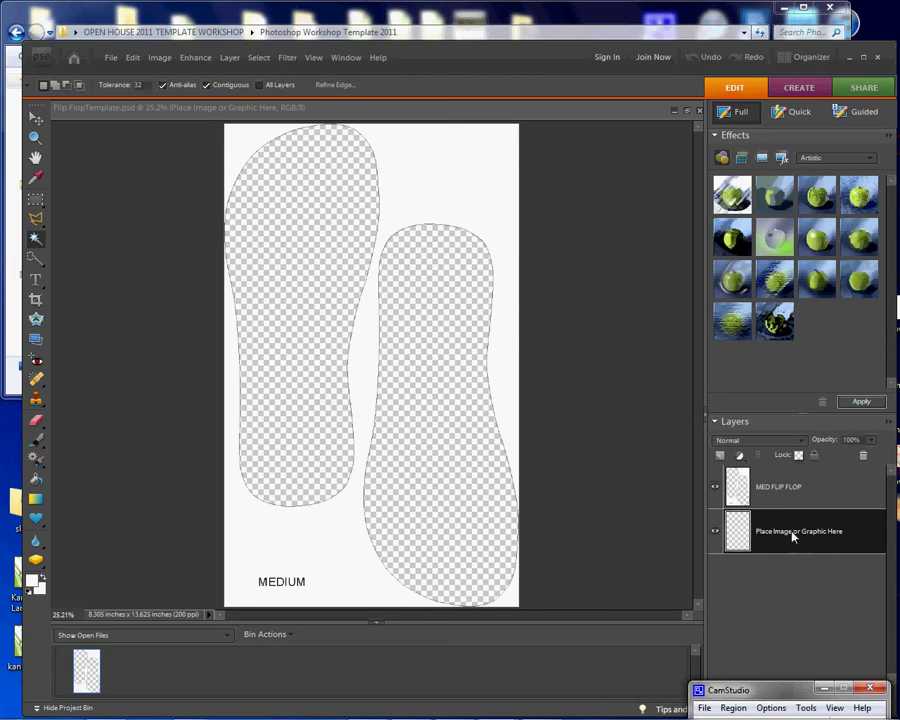
{"action": "left_click", "coordinate": [715, 487]}
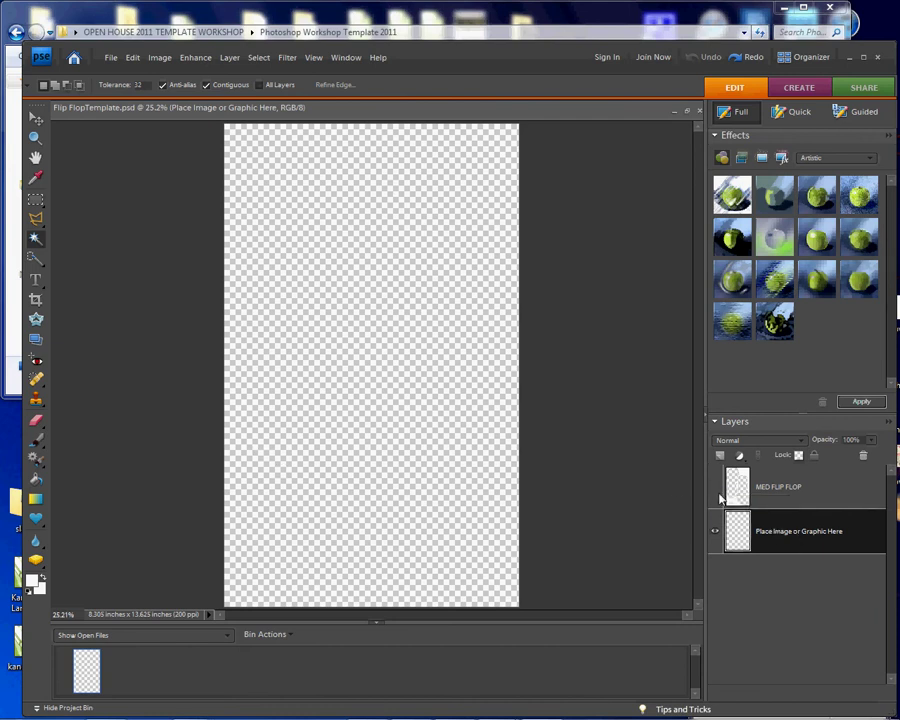
{"action": "left_click", "coordinate": [715, 487]}
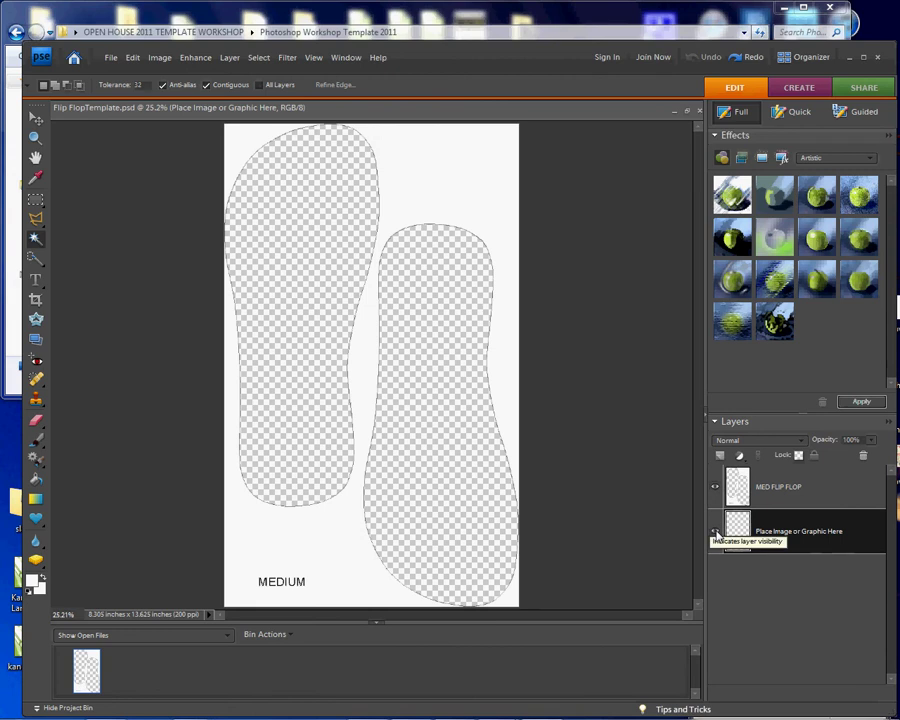
{"action": "left_click", "coordinate": [716, 533]}
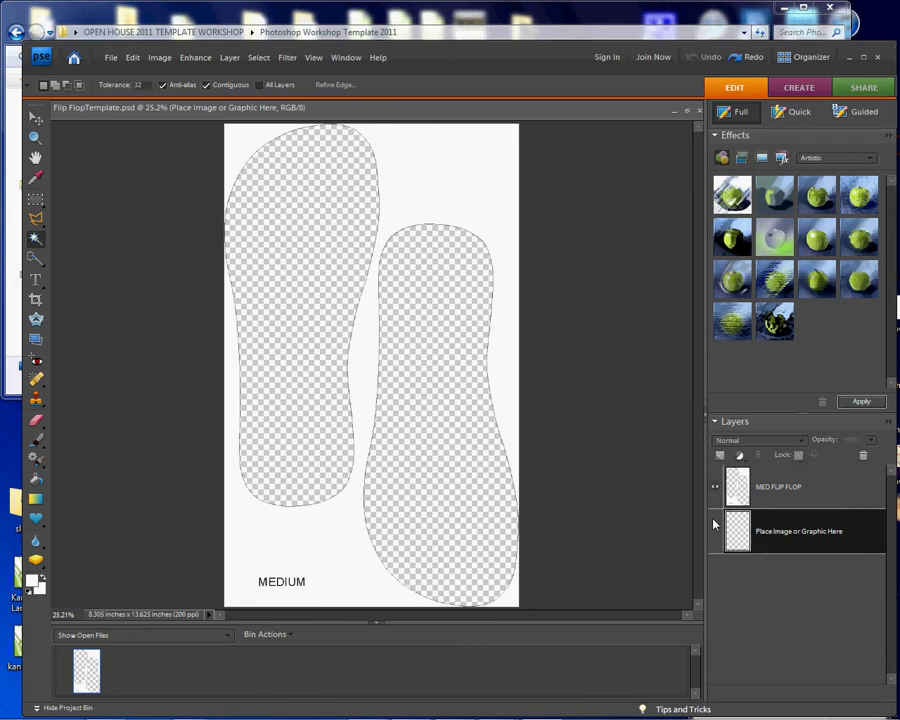
{"action": "left_click", "coordinate": [716, 533]}
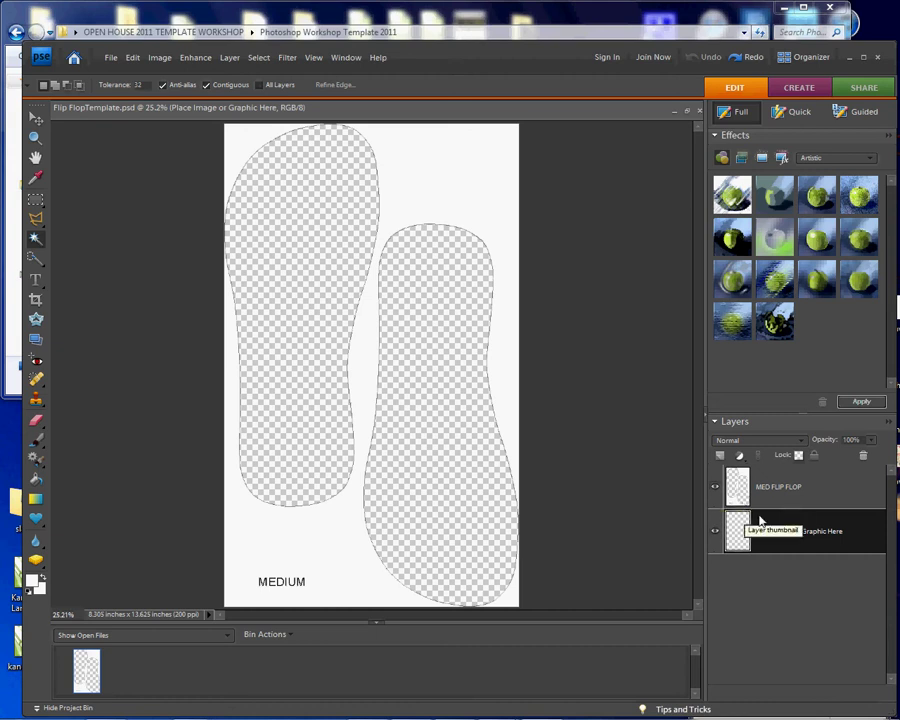
{"action": "left_click", "coordinate": [839, 497]}
{"action": "left_click", "coordinate": [811, 543]}
{"action": "left_click", "coordinate": [807, 487]}
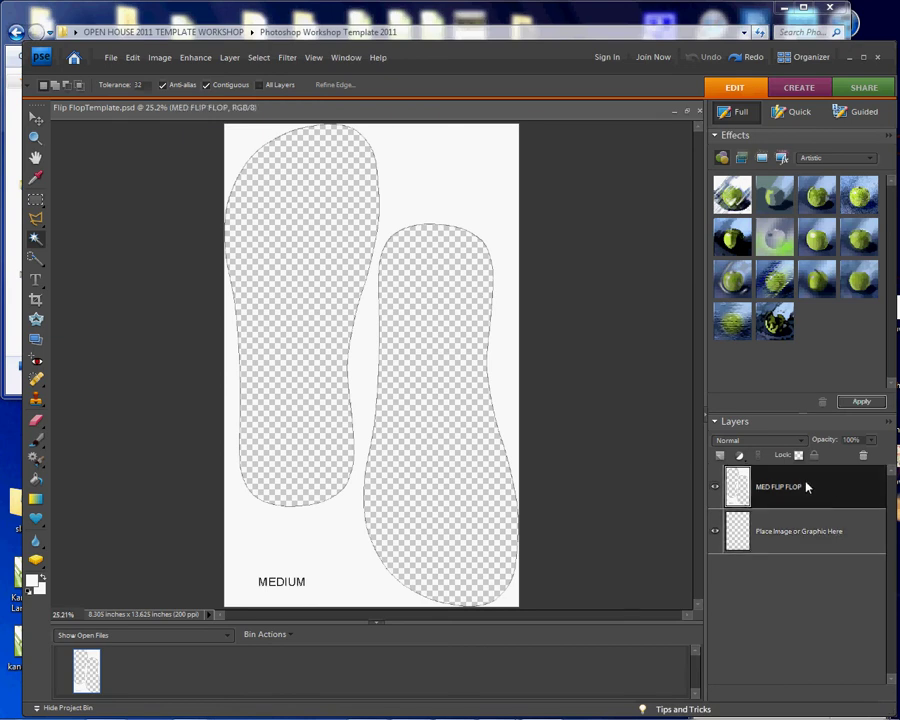
- With the Place Image layer active, pick Old_American_Flag_1_ in the File > Place dialog
{"action": "left_click", "coordinate": [812, 540]}
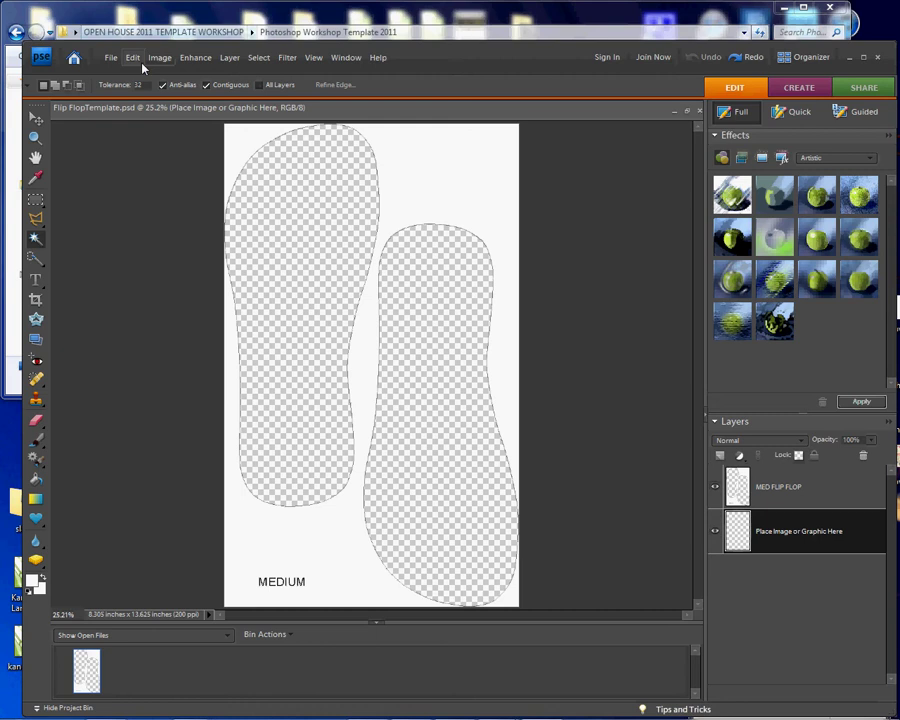
{"action": "left_click", "coordinate": [111, 57]}
{"action": "mouse_move", "coordinate": [112, 75]}
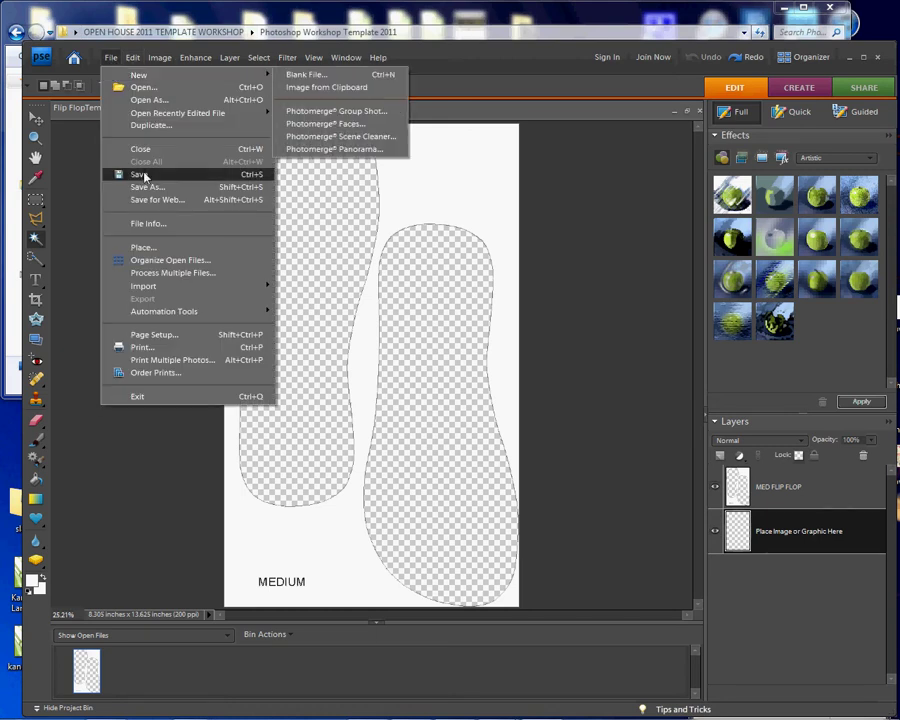
{"action": "left_click", "coordinate": [142, 248]}
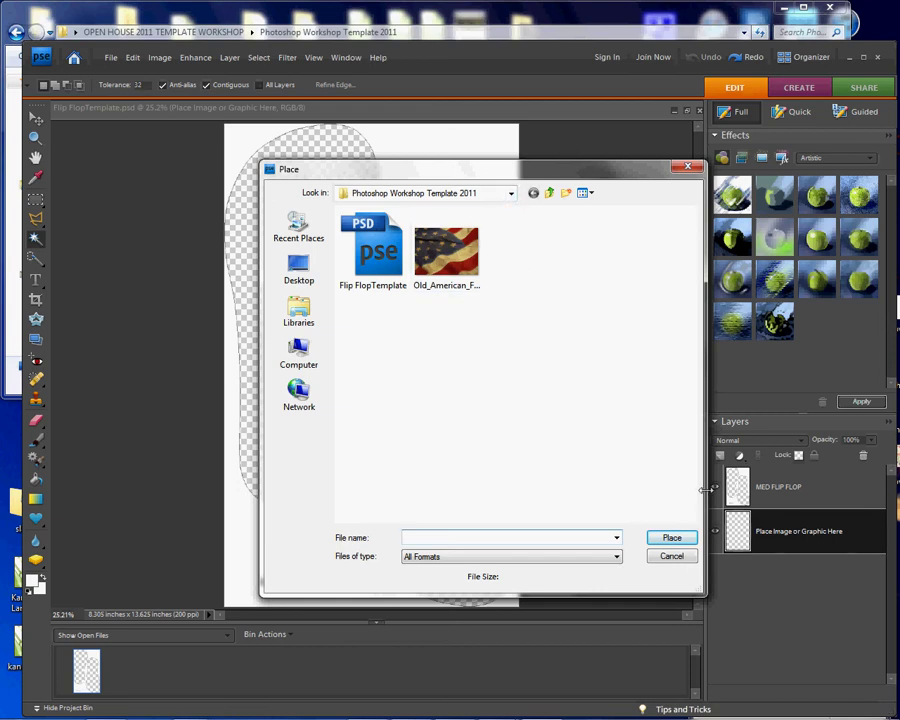
{"action": "left_click_drag", "start_coordinate": [637, 173], "coordinate": [584, 139]}
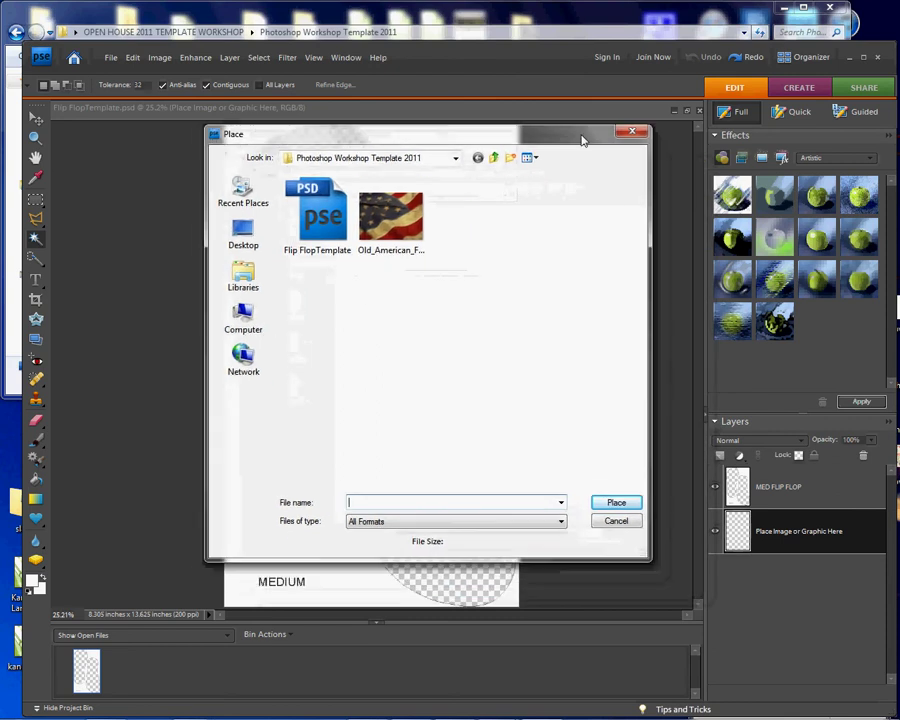
{"action": "left_click", "coordinate": [386, 236]}
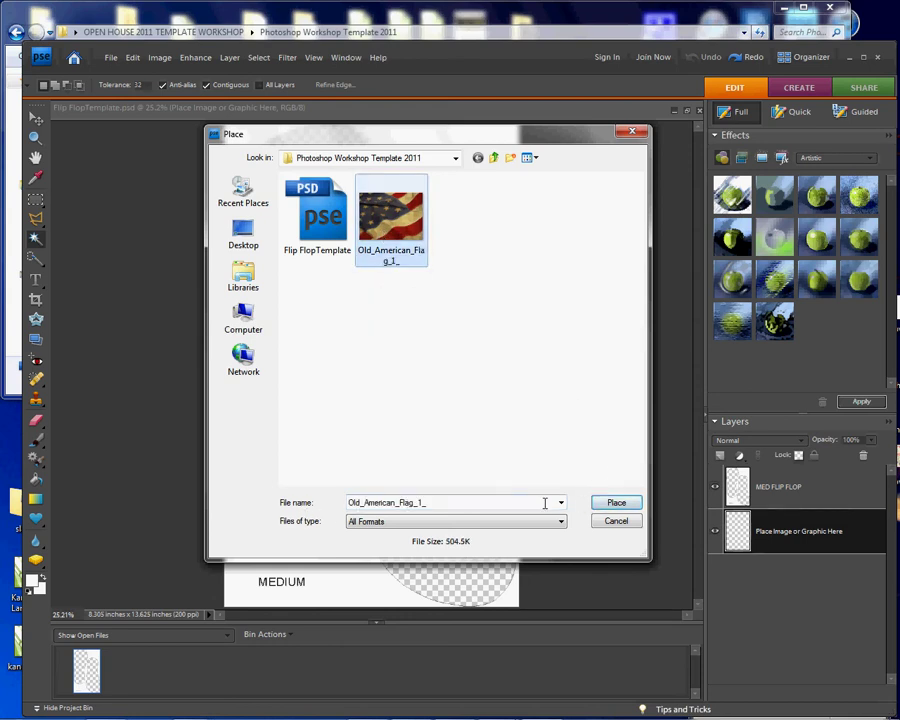
- Place the flag image, stretch it to the full page height and width, and commit
{"action": "left_click", "coordinate": [627, 506]}
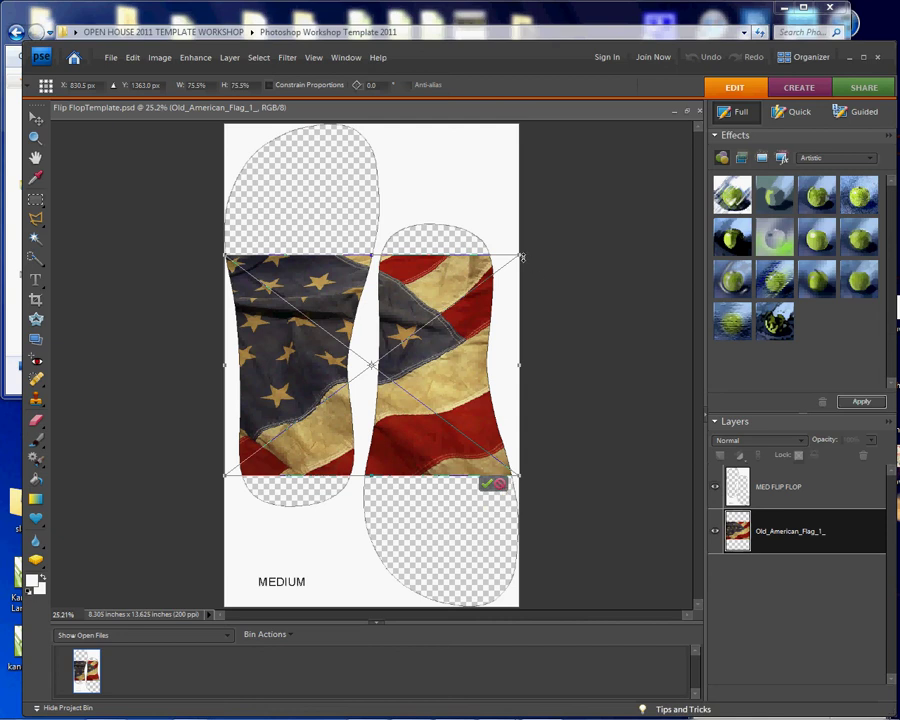
{"action": "left_click_drag", "start_coordinate": [520, 255], "coordinate": [539, 124]}
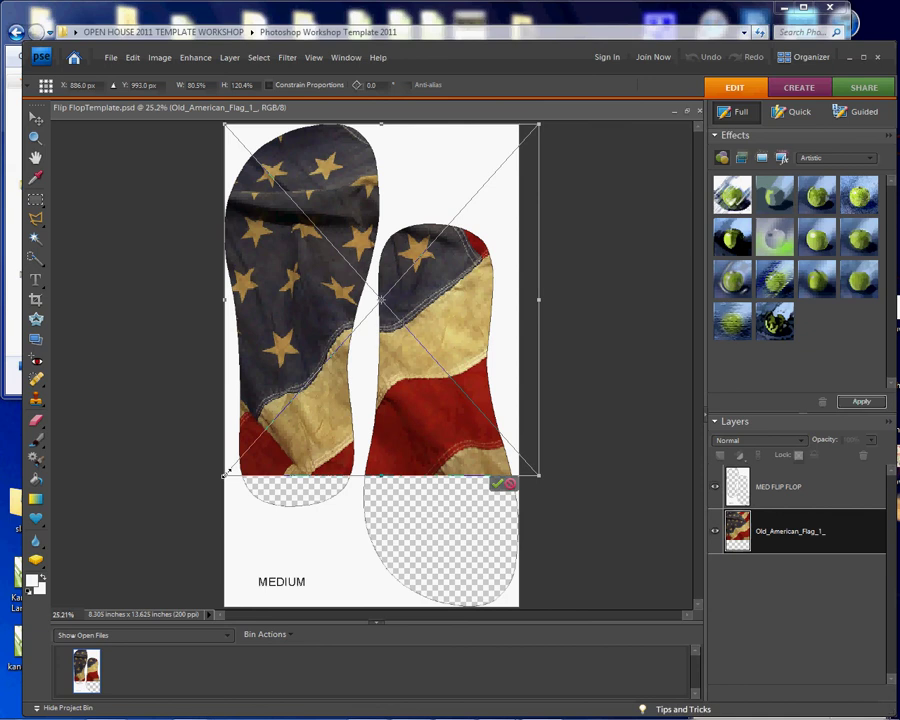
{"action": "left_click_drag", "start_coordinate": [226, 476], "coordinate": [229, 607]}
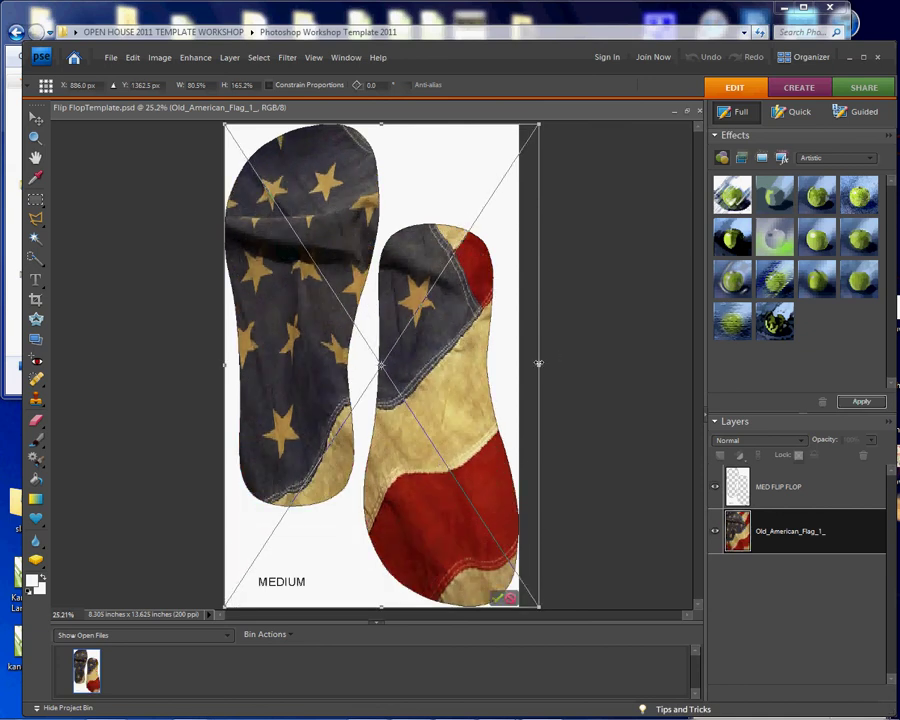
{"action": "left_click_drag", "start_coordinate": [539, 367], "coordinate": [519, 367]}
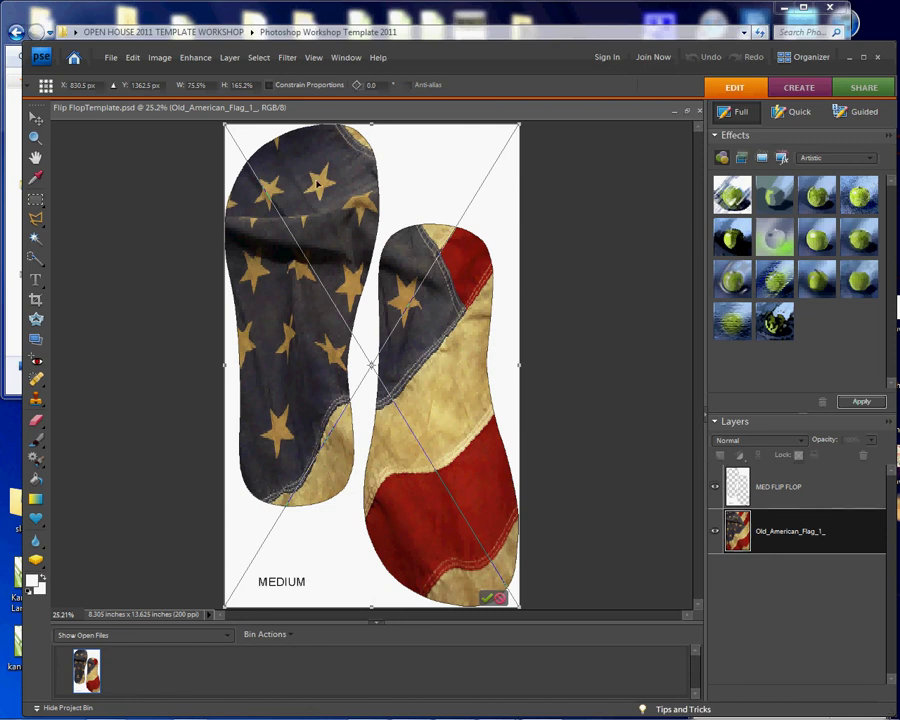
{"action": "left_click", "coordinate": [490, 600]}
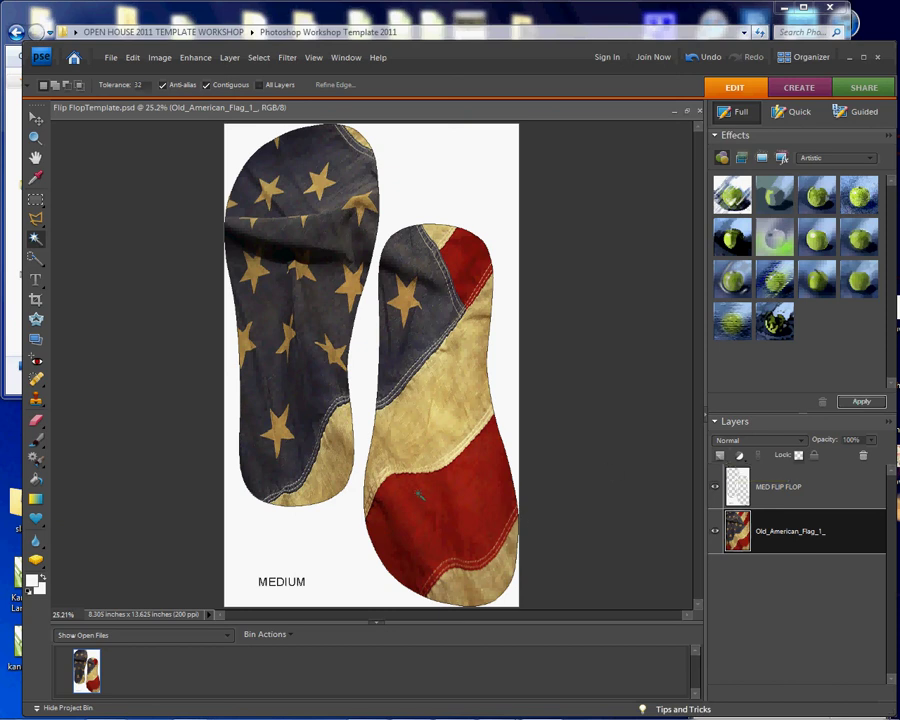
- In the Print dialog, choose PowerDriver R GX7000 as the printer with No Color Management
{"action": "left_click", "coordinate": [111, 57]}
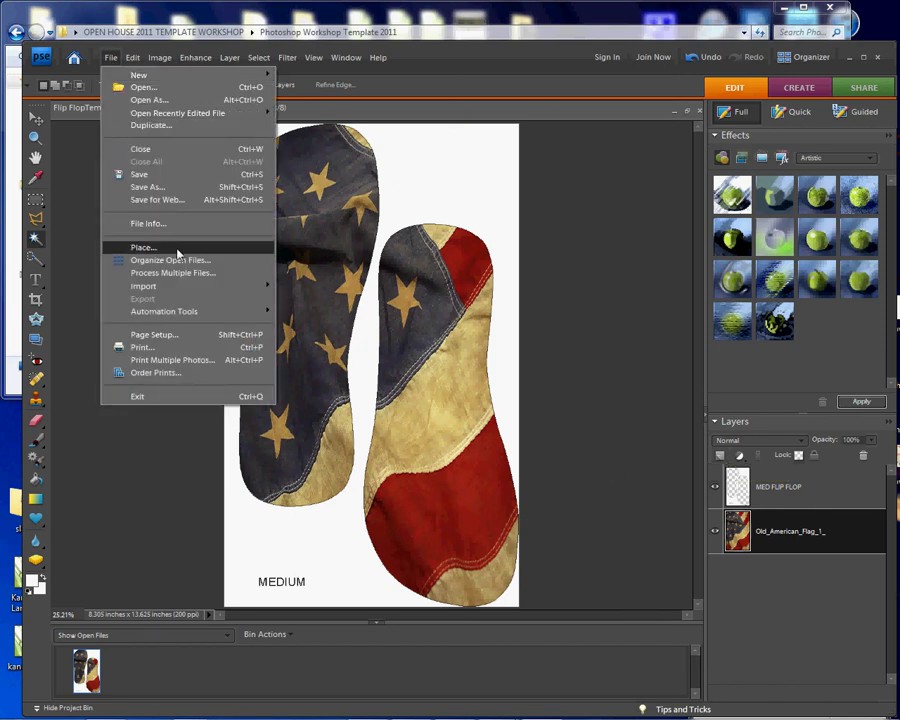
{"action": "left_click", "coordinate": [173, 348]}
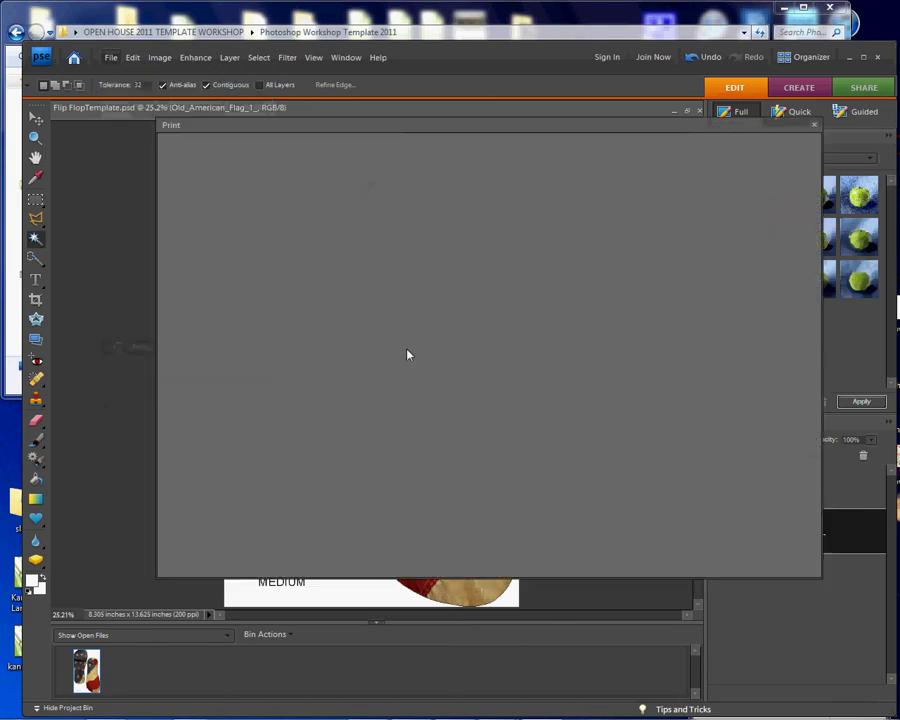
{"action": "left_click", "coordinate": [560, 162]}
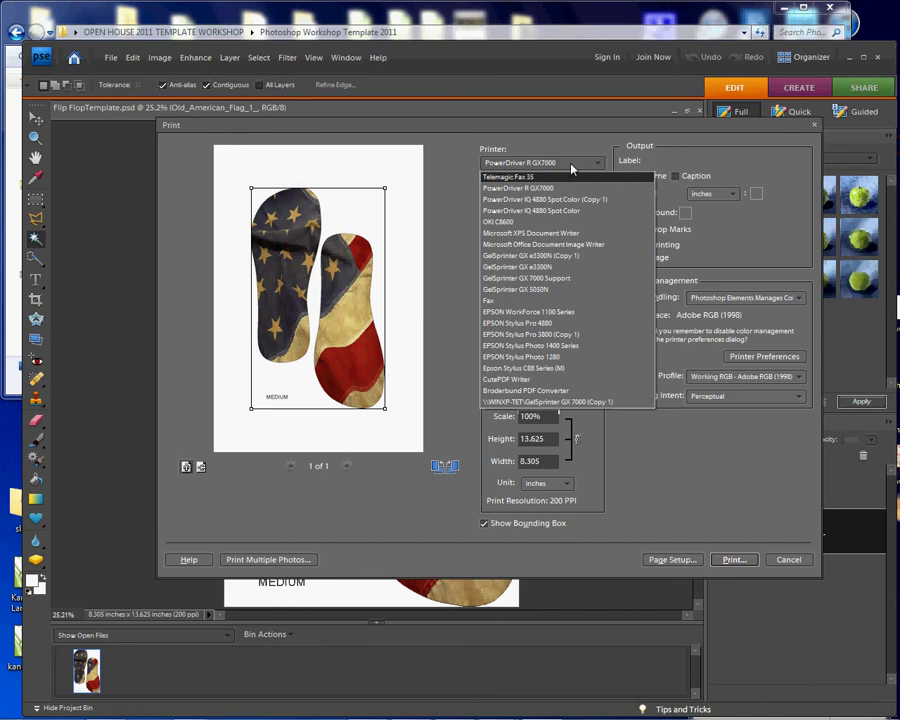
{"action": "left_click", "coordinate": [548, 188]}
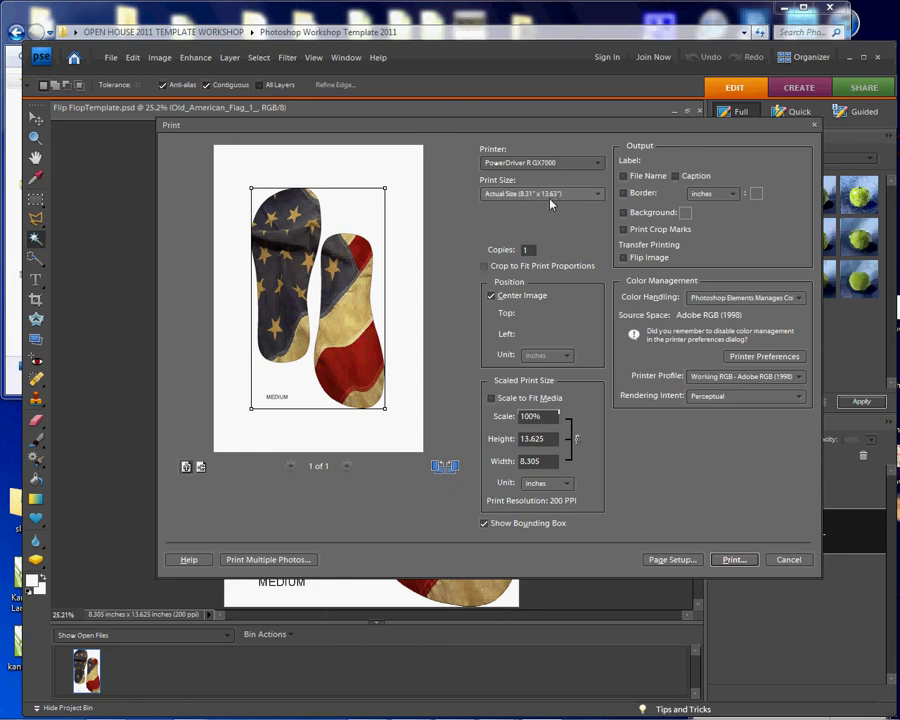
{"action": "left_click", "coordinate": [789, 298]}
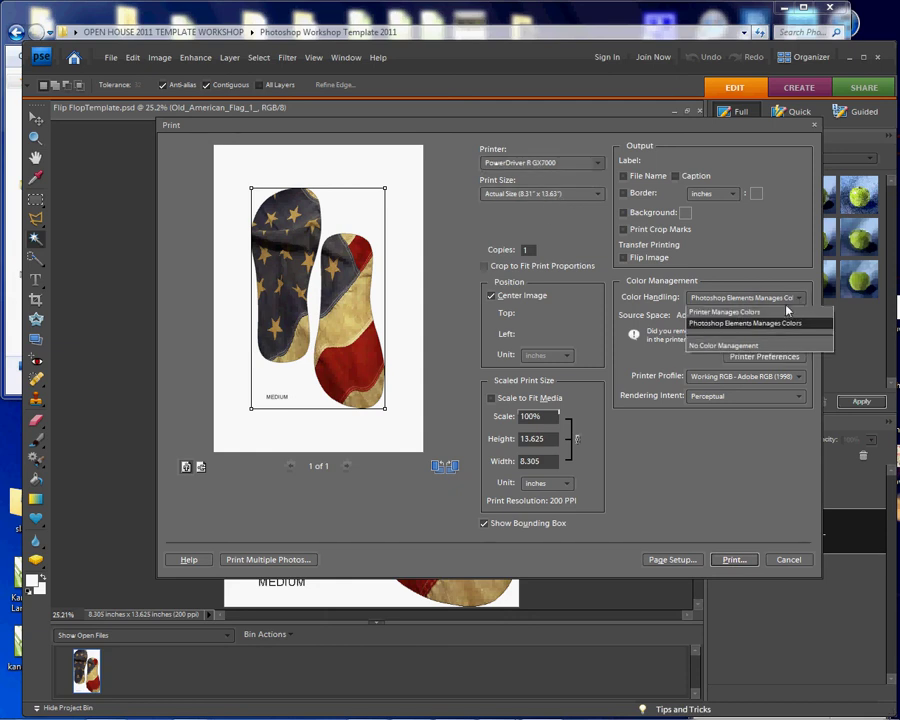
{"action": "left_click", "coordinate": [742, 347]}
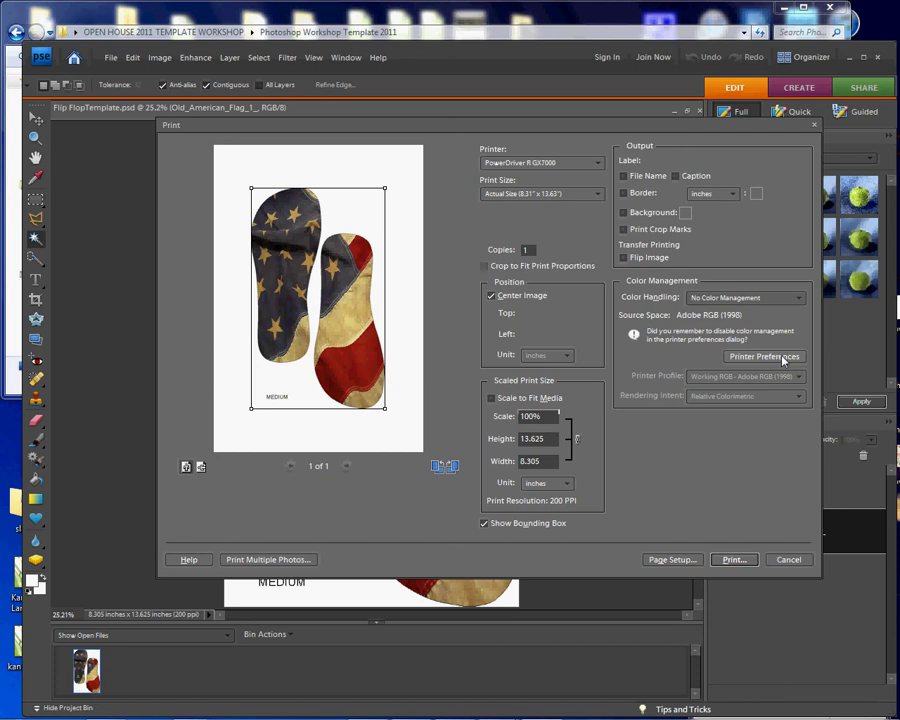
- Open Printer Preferences, dismiss the missing-printer warning, and keep the 13x19 paper size
{"action": "left_click", "coordinate": [784, 358]}
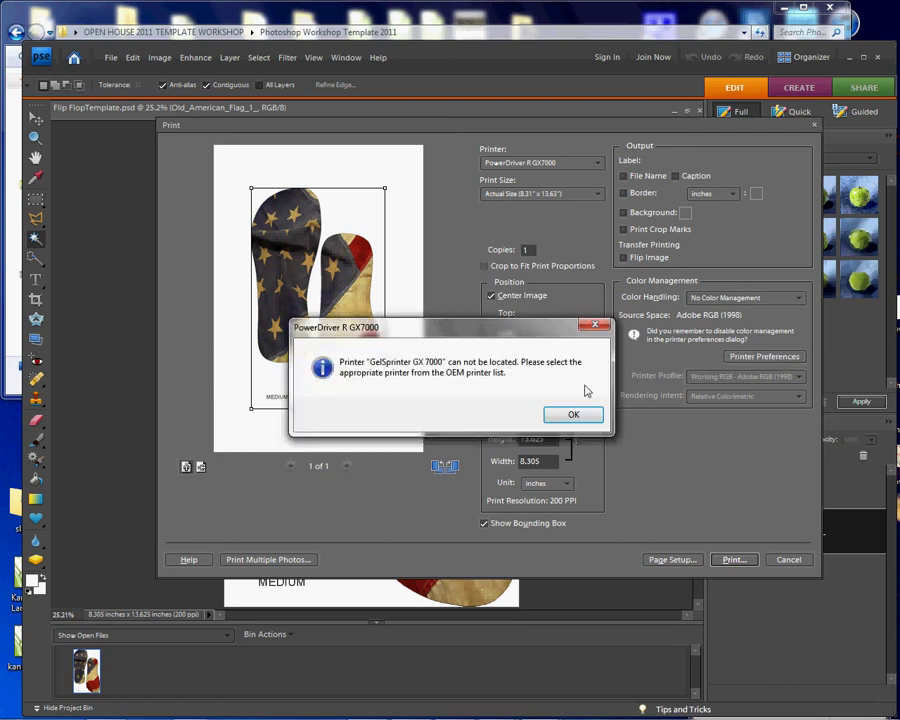
{"action": "left_click", "coordinate": [577, 414]}
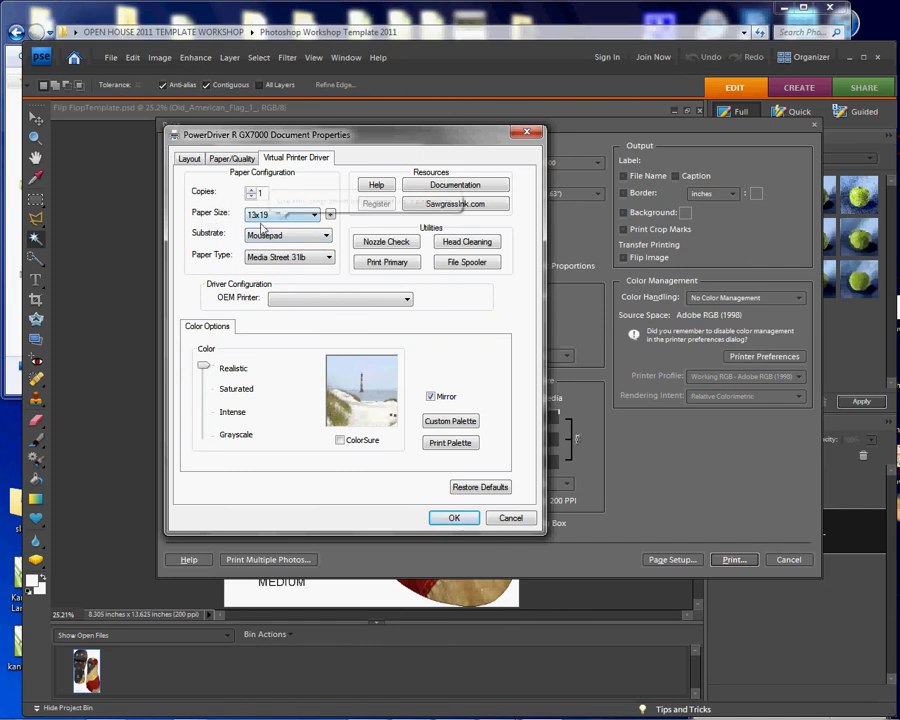
{"action": "left_click", "coordinate": [312, 220]}
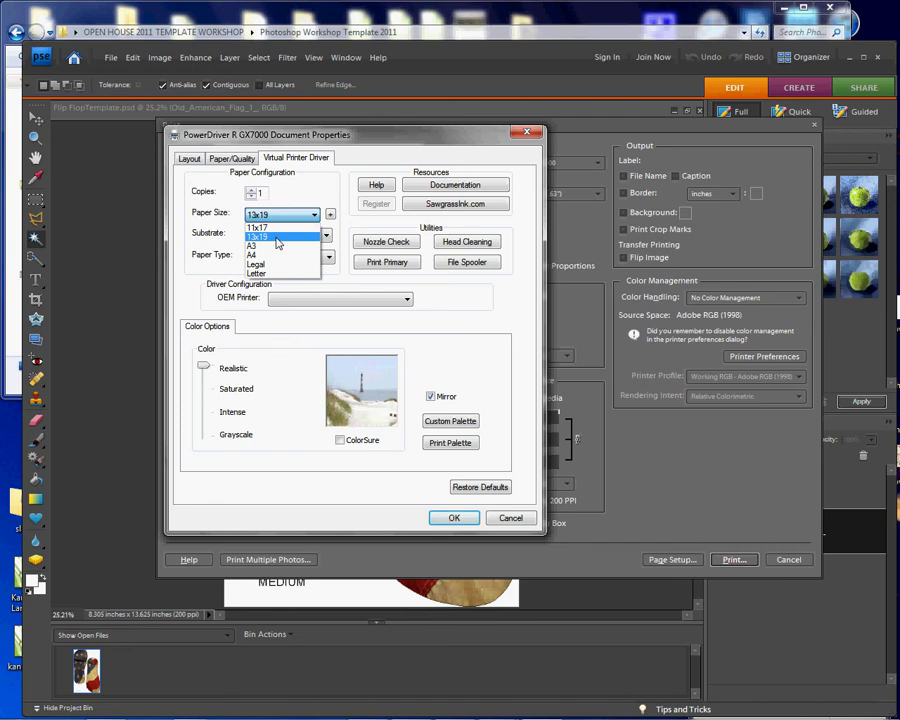
{"action": "left_click", "coordinate": [276, 238]}
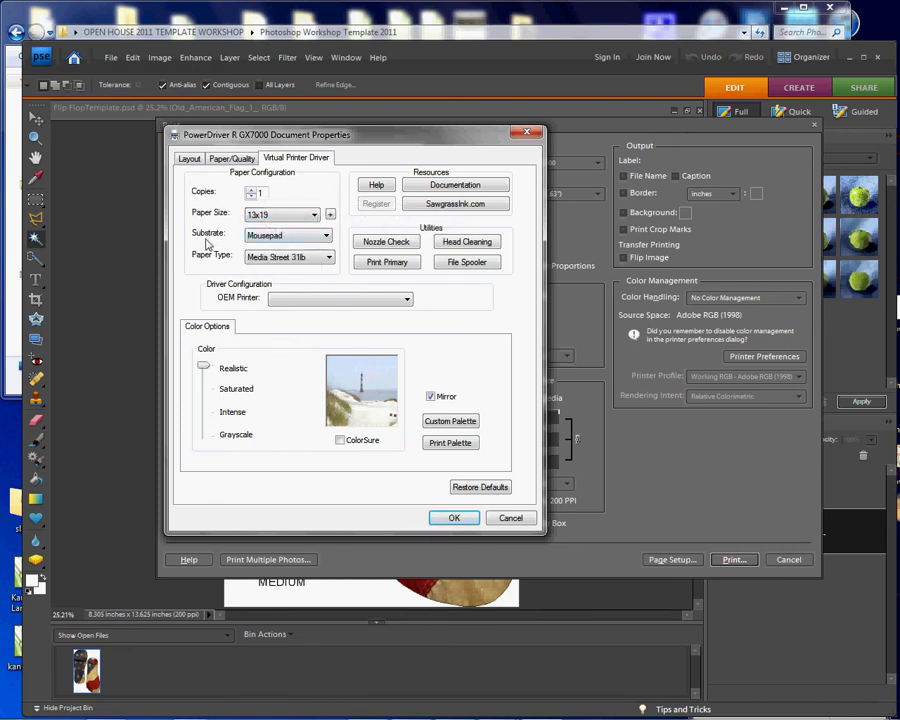
- Keep Mousepad as the substrate and turn on Mirror under Color Options
{"action": "left_click", "coordinate": [327, 237]}
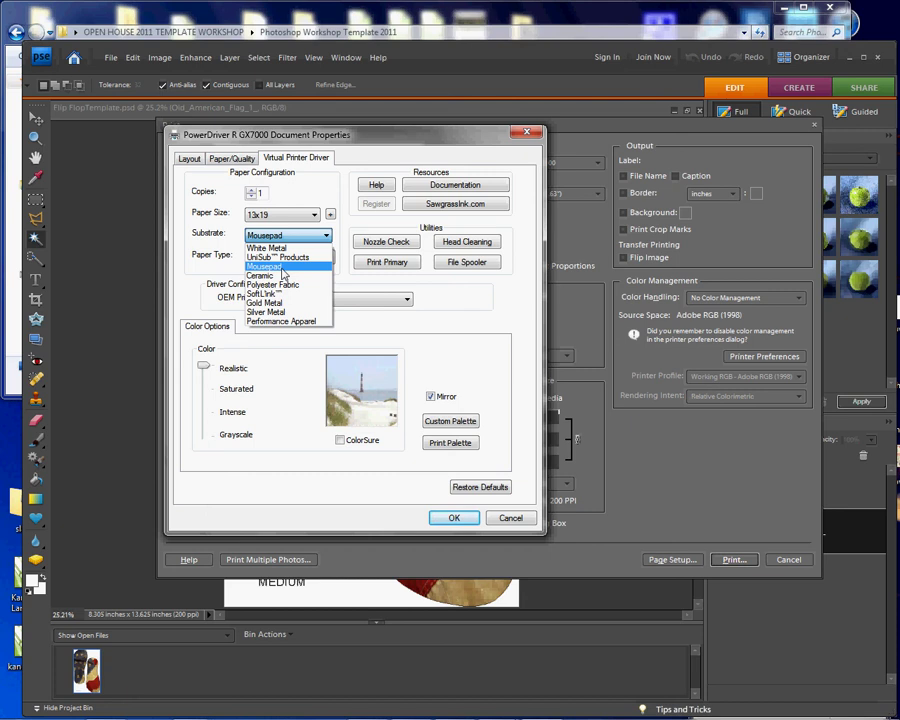
{"action": "left_click", "coordinate": [282, 267]}
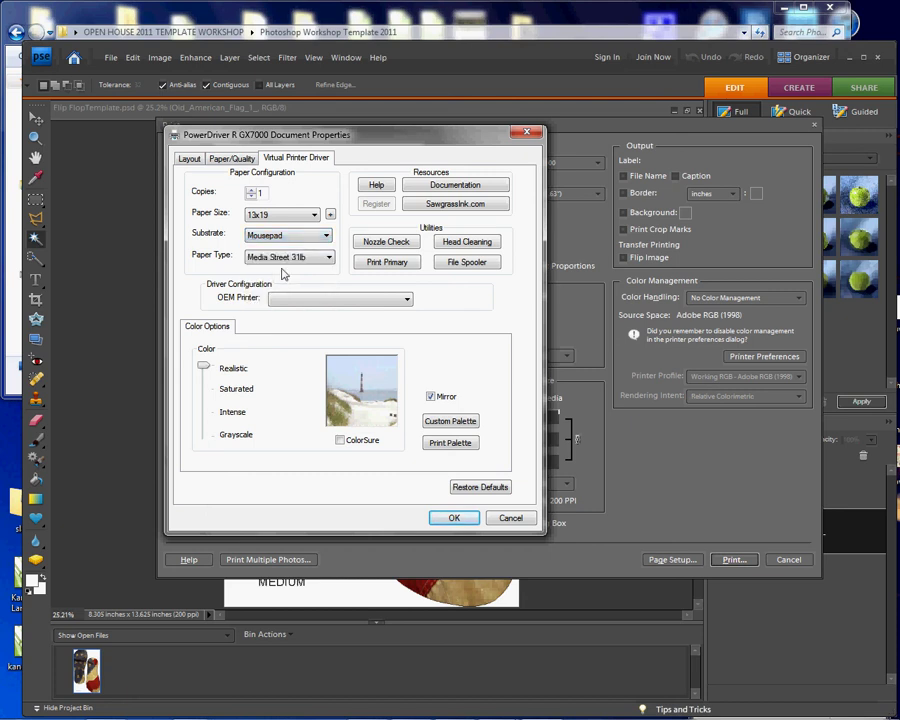
{"action": "left_click", "coordinate": [454, 404]}
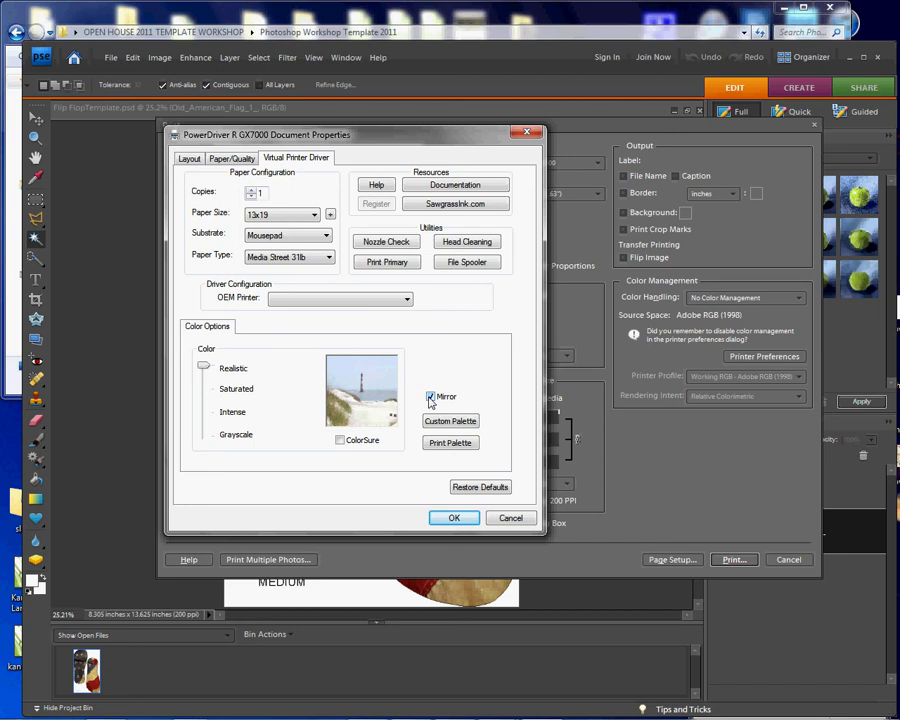
{"action": "left_click", "coordinate": [246, 162]}
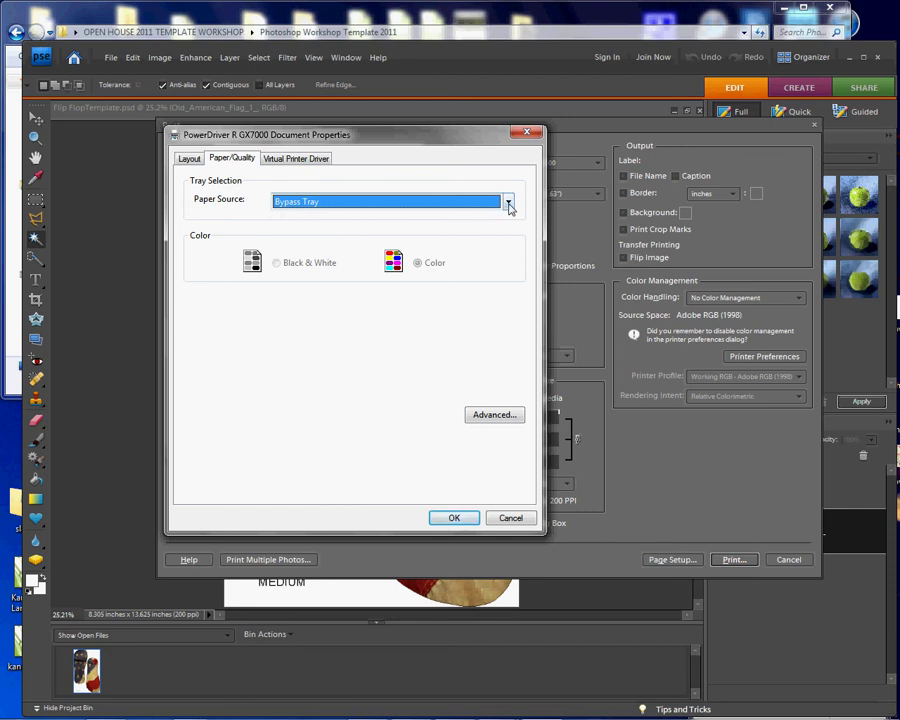
{"action": "left_click", "coordinate": [189, 158]}
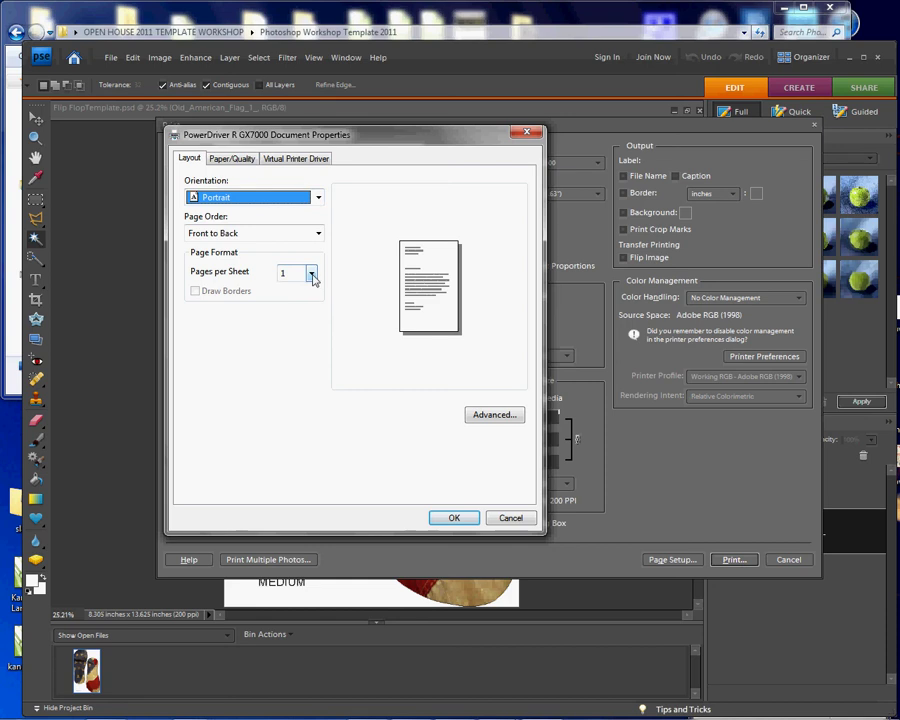
{"action": "left_click", "coordinate": [285, 162]}
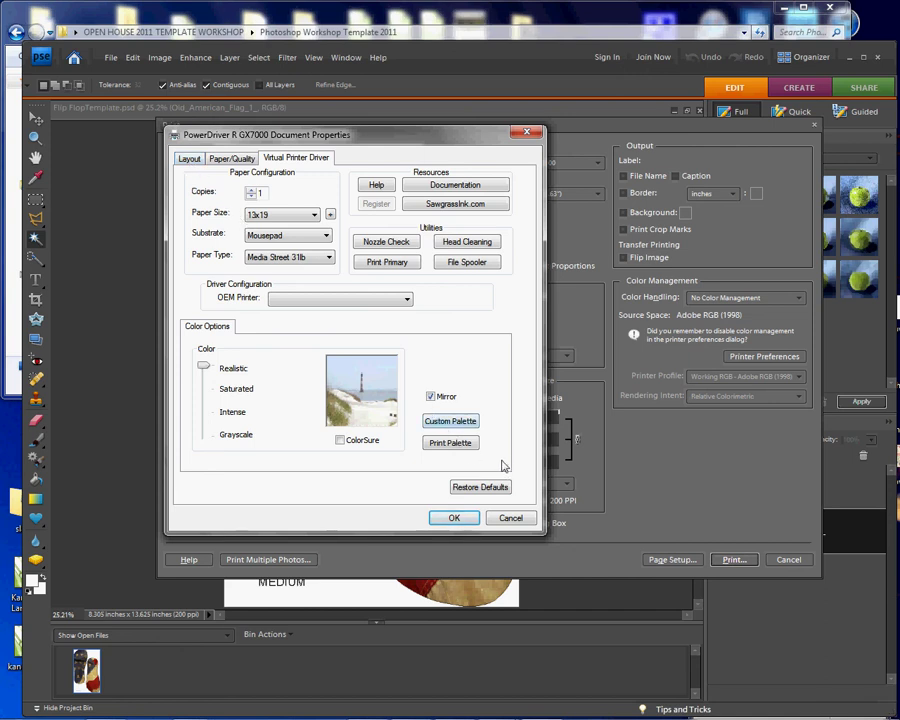
- Keep Mousepad as the substrate and apply the PowerDriver R GX7000 settings with OK
{"action": "left_click", "coordinate": [329, 257]}
{"action": "left_click", "coordinate": [327, 237]}
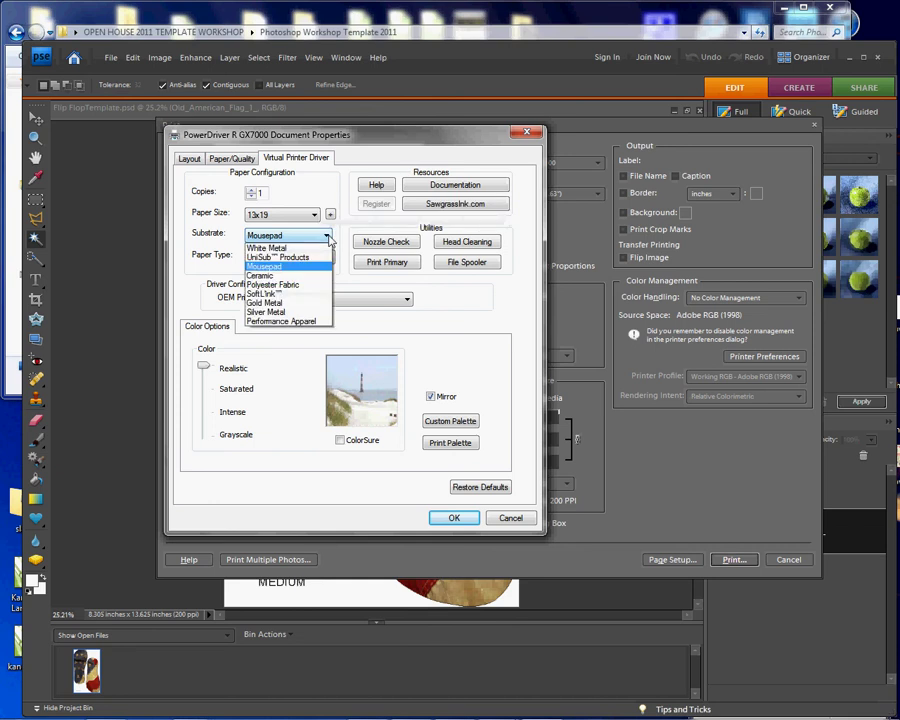
{"action": "left_click", "coordinate": [272, 270]}
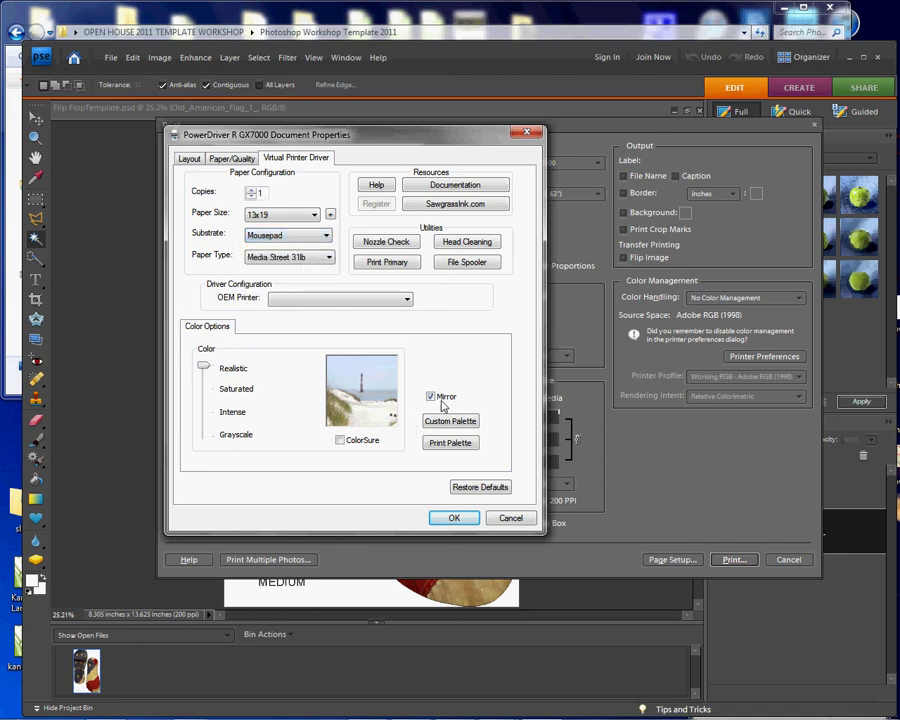
{"action": "left_click", "coordinate": [457, 520]}
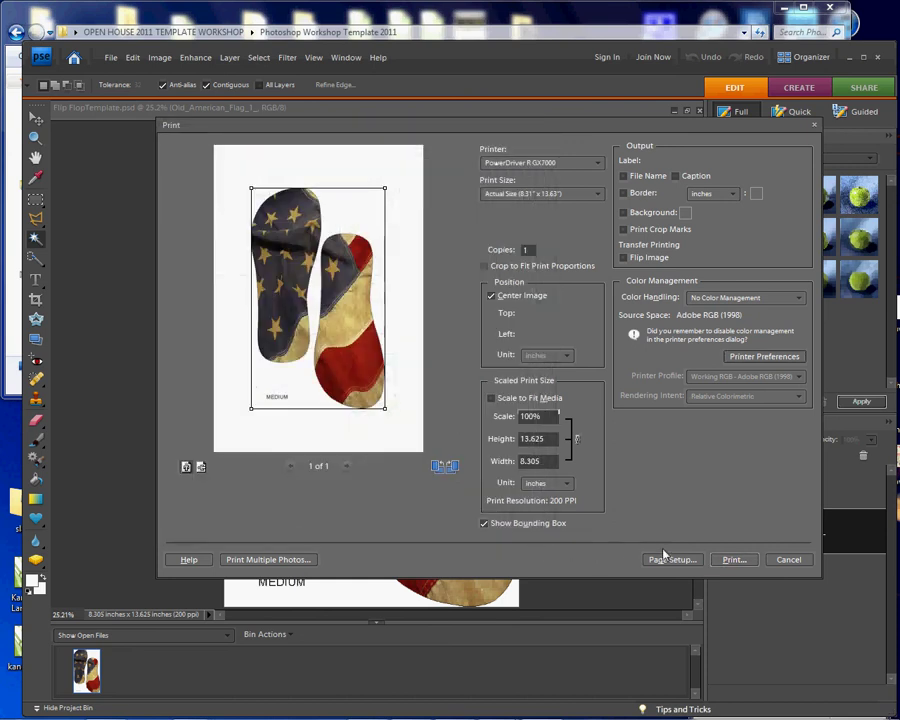